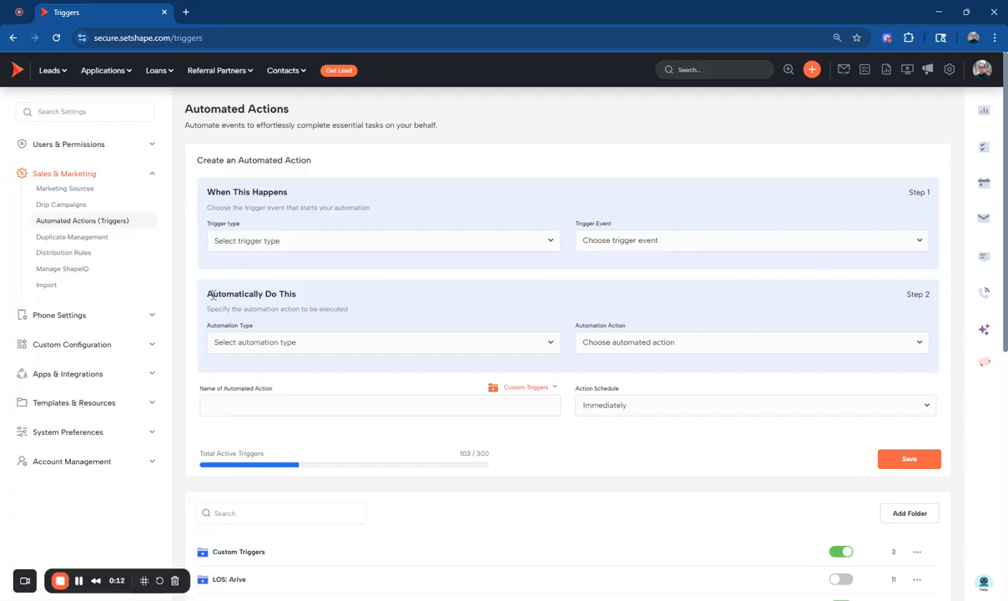
- Expand the Marketing: Holidays trigger folder and review the holiday SMS triggers in it
{"action": "scroll", "coordinate": [247, 343], "scroll_direction": "down", "scroll_amount": 4}
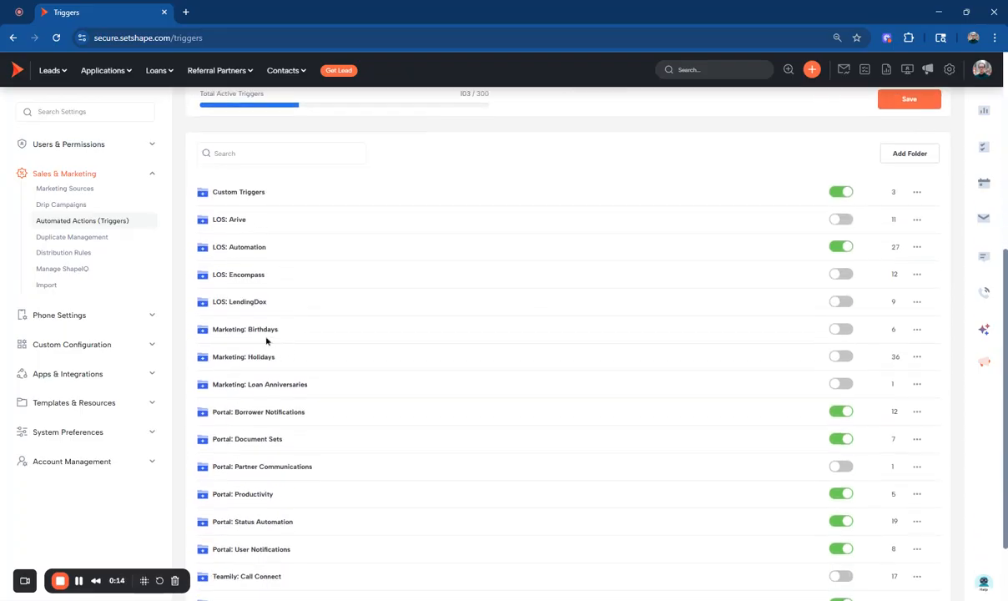
{"action": "left_click", "coordinate": [265, 357]}
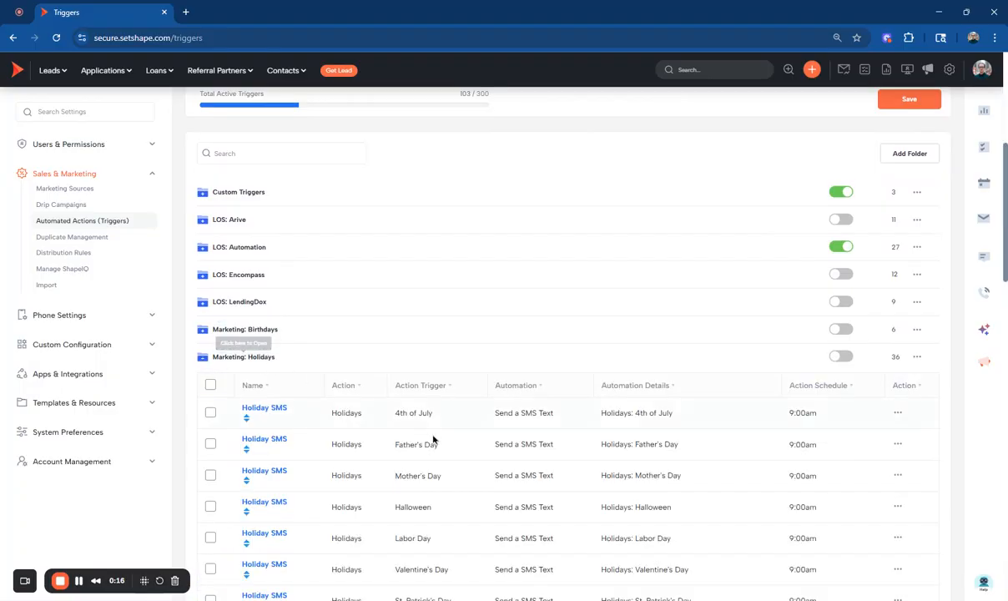
{"action": "scroll", "coordinate": [238, 358], "scroll_direction": "down", "scroll_amount": 1}
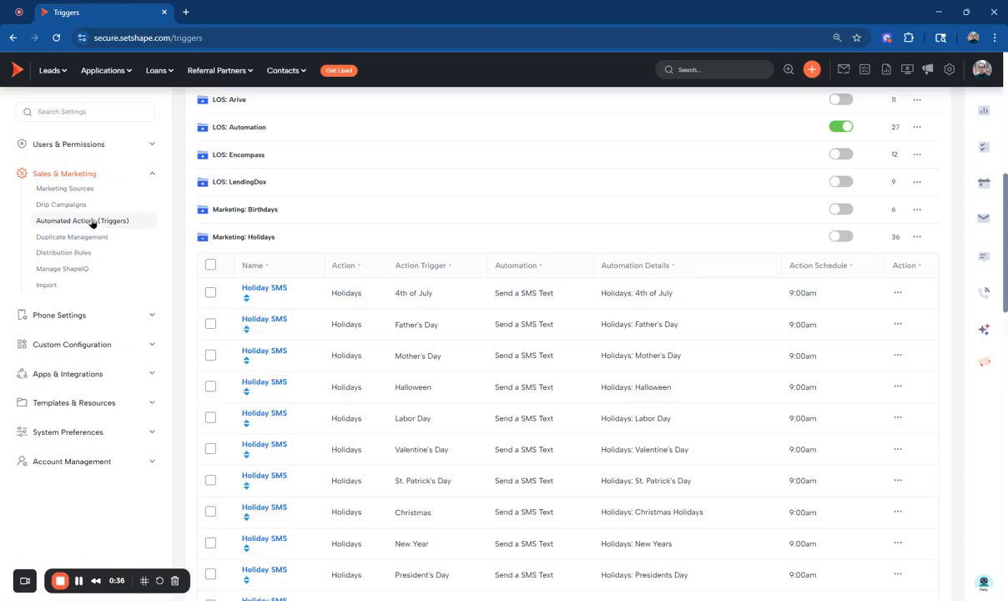
- Open Drip Campaigns in a separate browser tab and expand the *Top Converting Recommended Workflows folder
{"action": "left_click", "coordinate": [66, 206], "text": "ctrl"}
{"action": "left_click", "coordinate": [225, 10]}
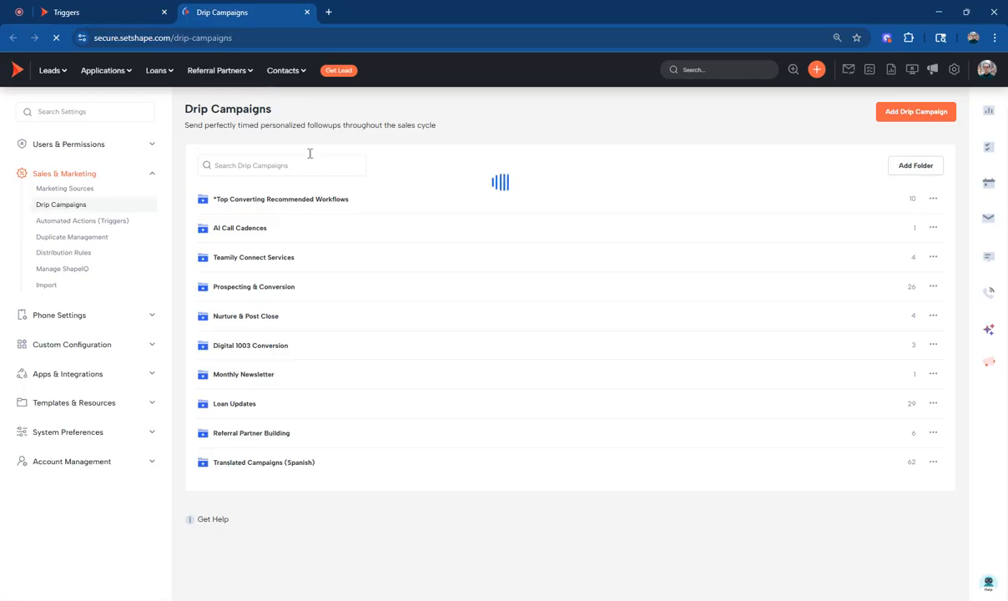
{"action": "left_click", "coordinate": [271, 201]}
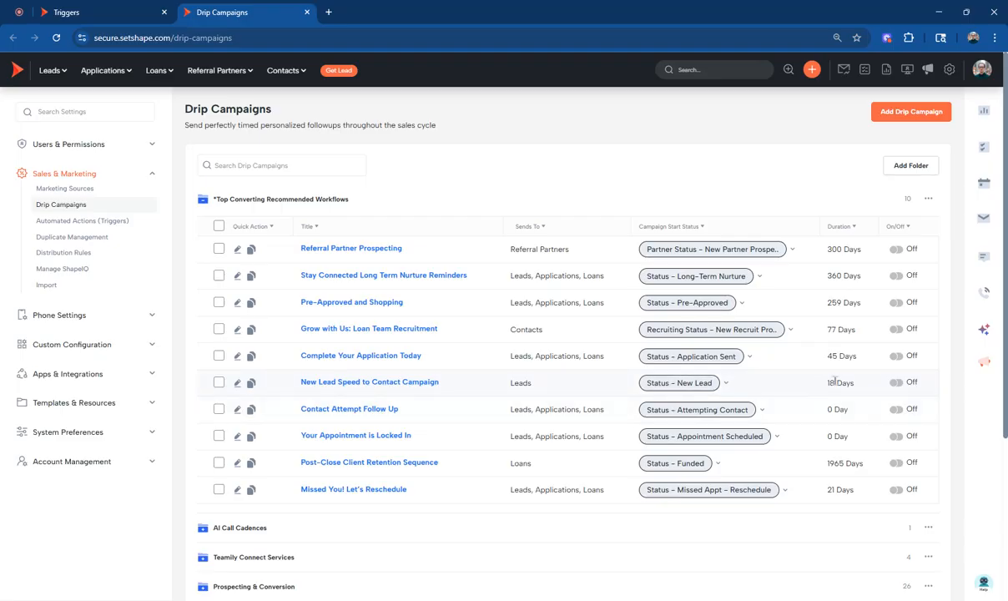
- Return to the Triggers page, collapse the Marketing: Holidays folder, and switch the Custom Triggers folder off
{"action": "left_click", "coordinate": [98, 10]}
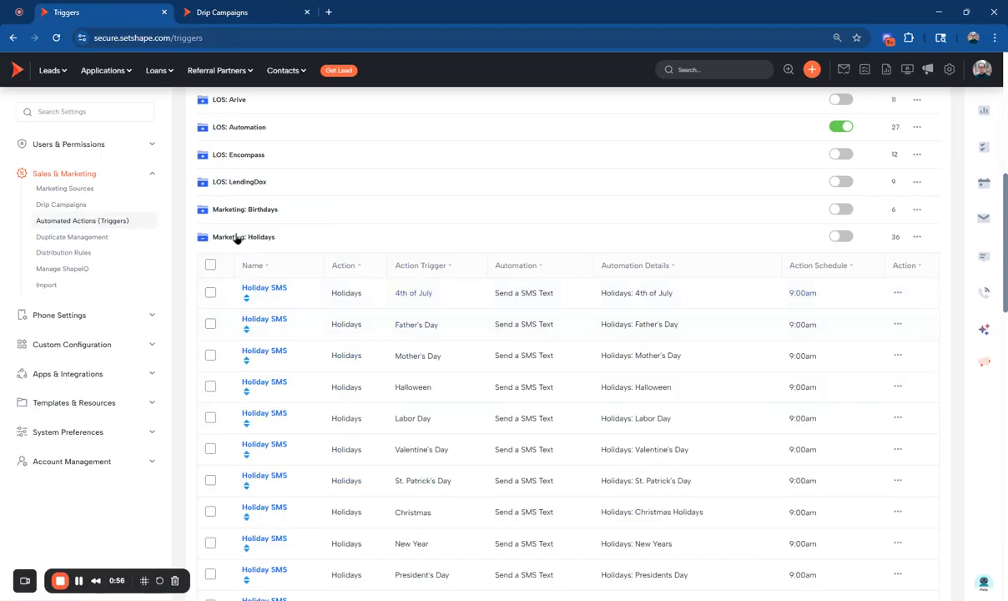
{"action": "left_click", "coordinate": [237, 236]}
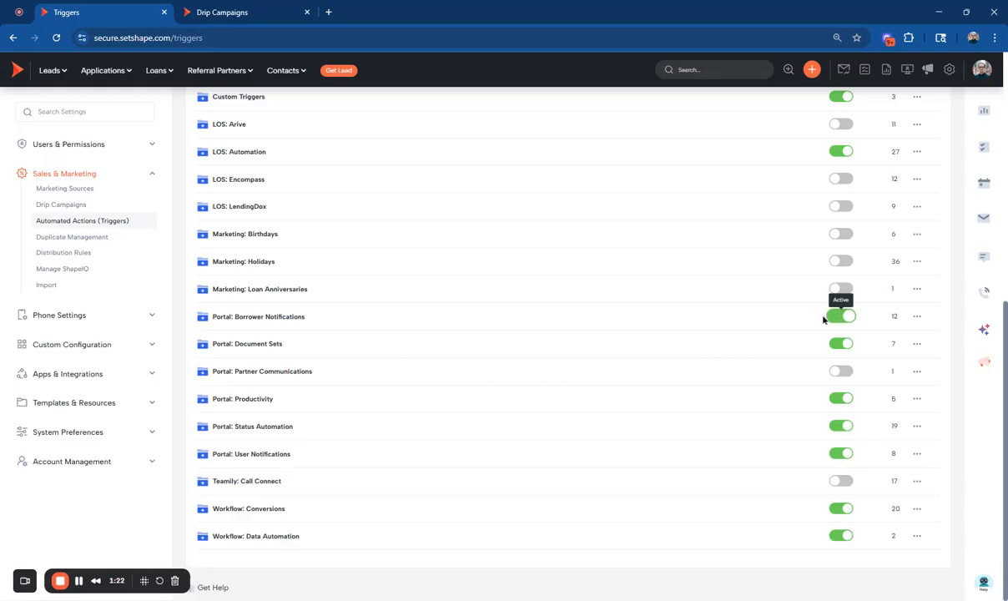
{"action": "scroll", "coordinate": [826, 316], "scroll_direction": "up", "scroll_amount": 2}
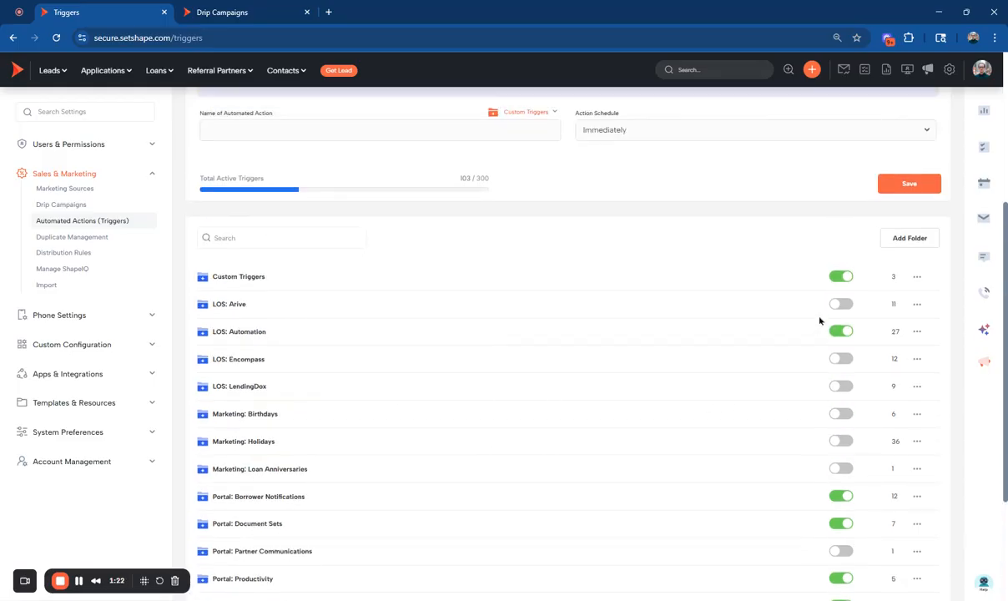
{"action": "left_click", "coordinate": [839, 279]}
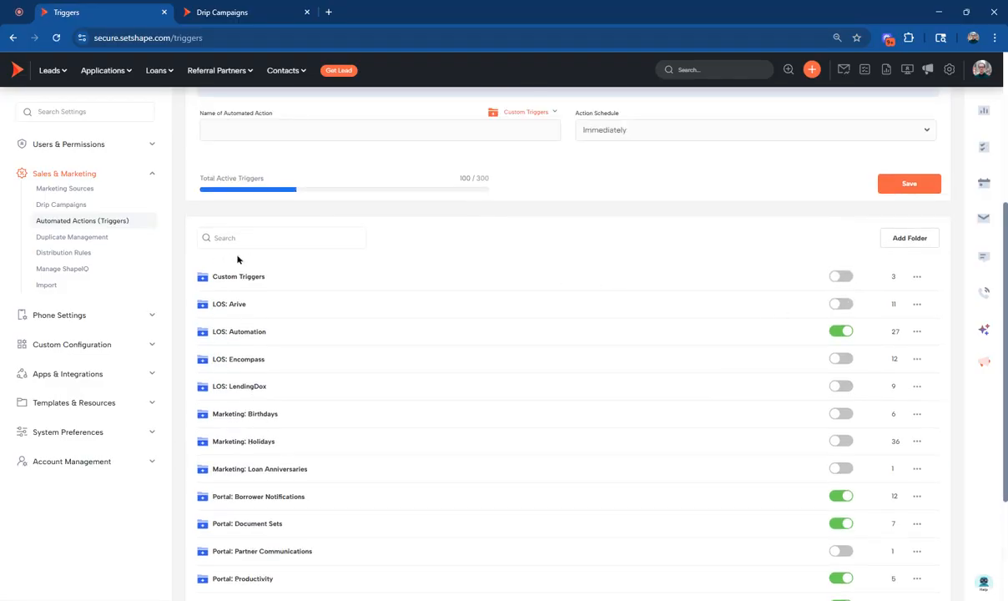
- Look through the Custom Triggers folder and view the Add to Folder choices for the missed-call AI text trigger, leaving it unselected
{"action": "left_click", "coordinate": [239, 269]}
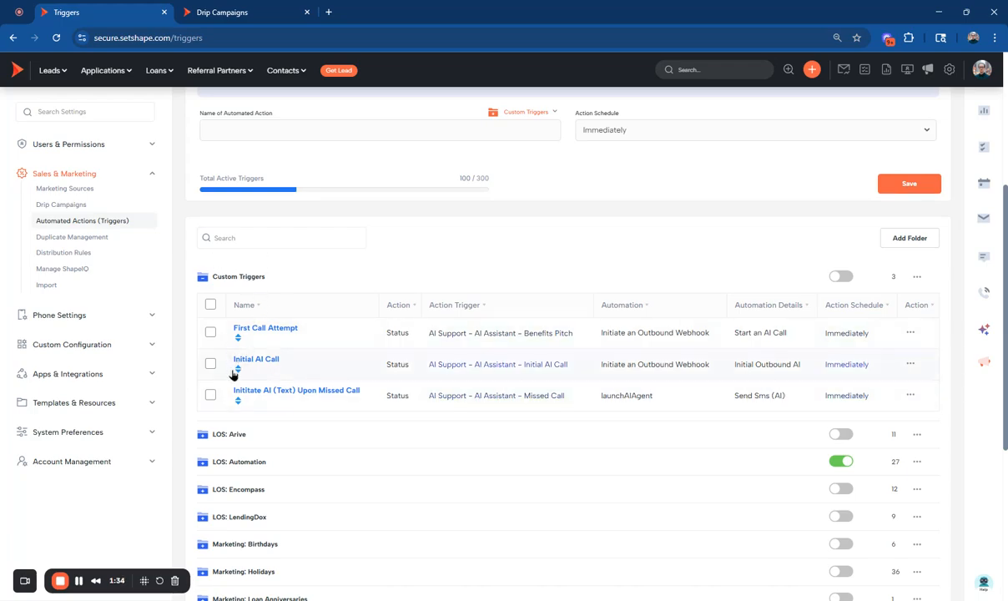
{"action": "left_click", "coordinate": [211, 396]}
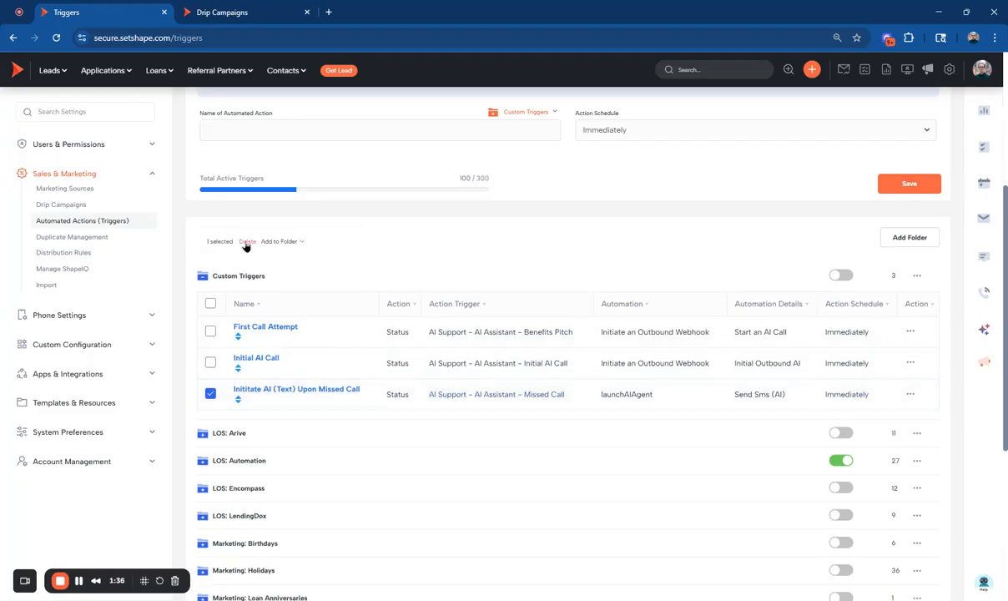
{"action": "left_click", "coordinate": [291, 242]}
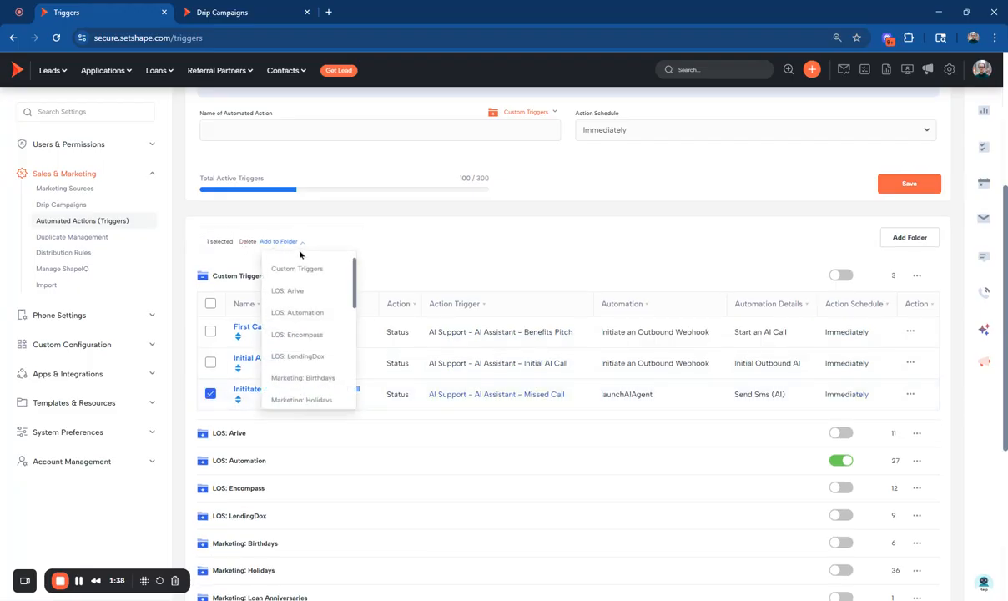
{"action": "left_click", "coordinate": [210, 393]}
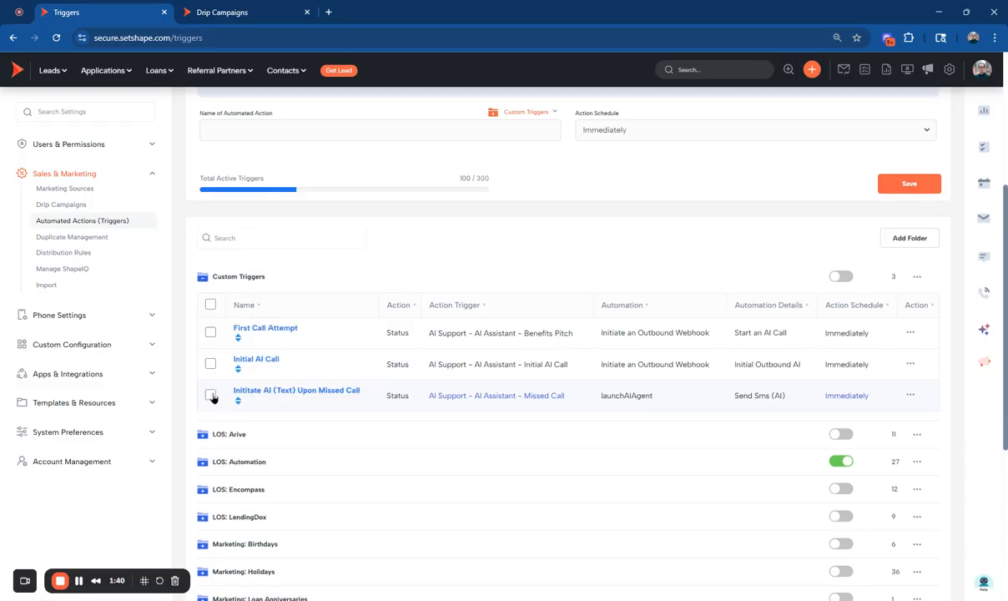
{"action": "left_click", "coordinate": [253, 278]}
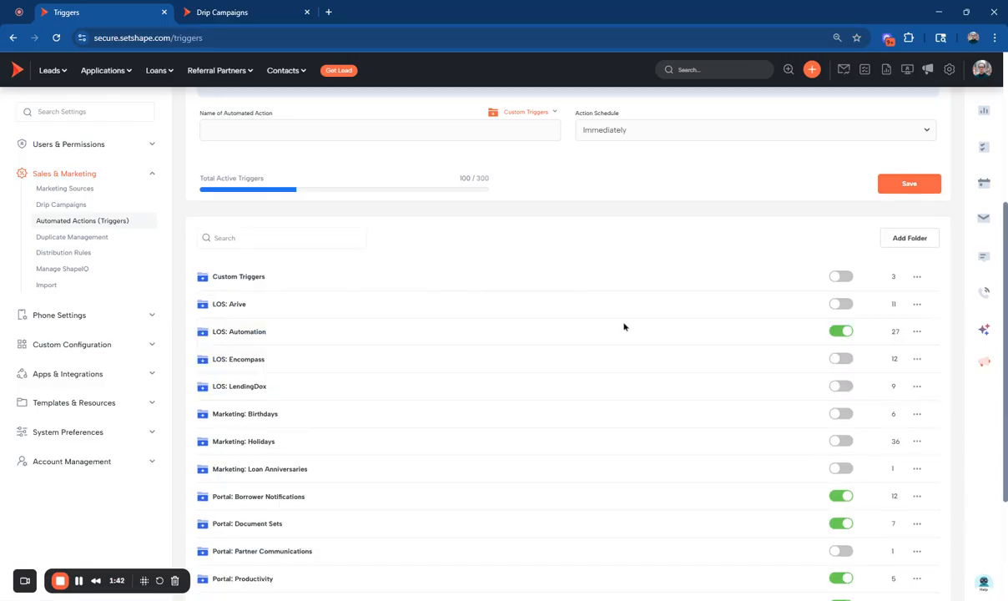
- View the Create Folder dialog for triggers and close it without saving a folder
{"action": "left_click", "coordinate": [902, 242]}
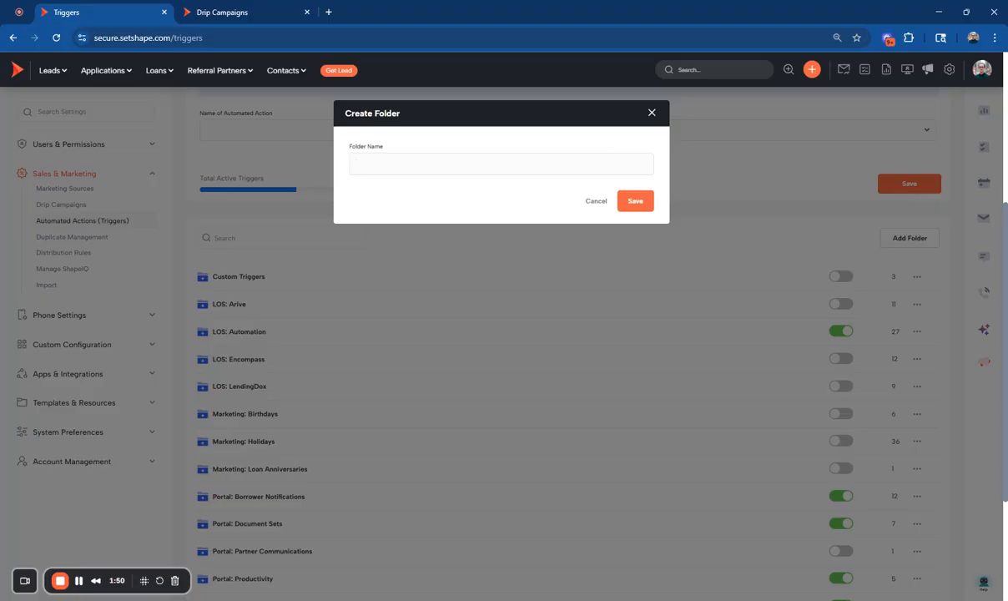
{"action": "left_click", "coordinate": [650, 112]}
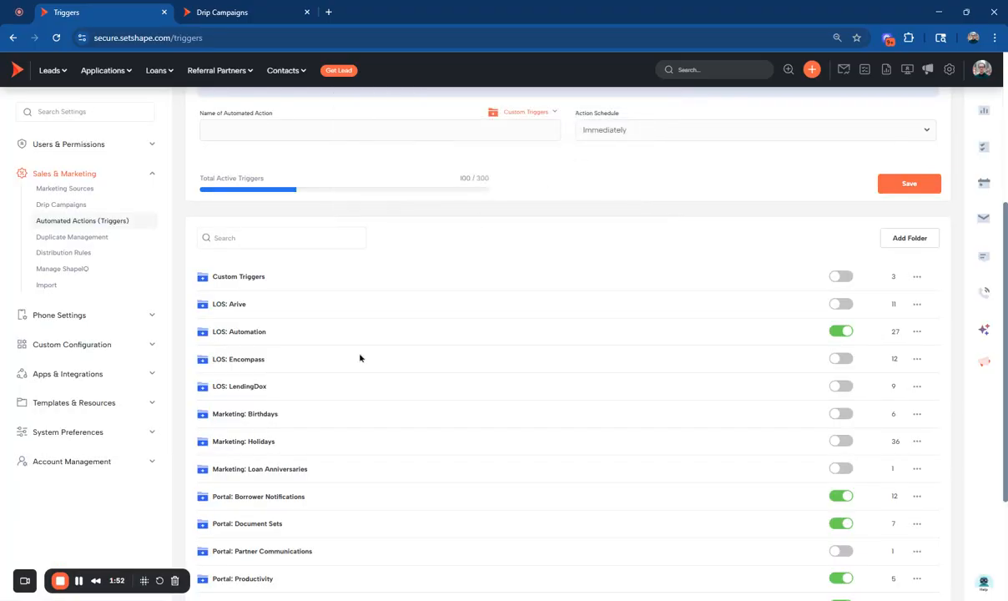
- Set the new automated action's trigger type to Status and its trigger event to Status - New Lead
{"action": "scroll", "coordinate": [452, 519], "scroll_direction": "up", "scroll_amount": 3}
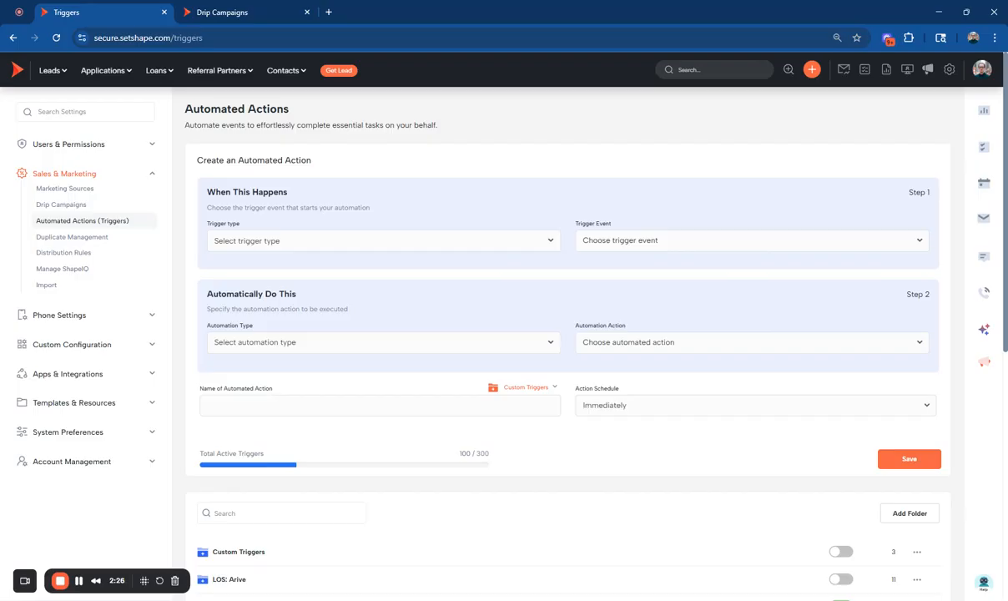
{"action": "left_click", "coordinate": [223, 254]}
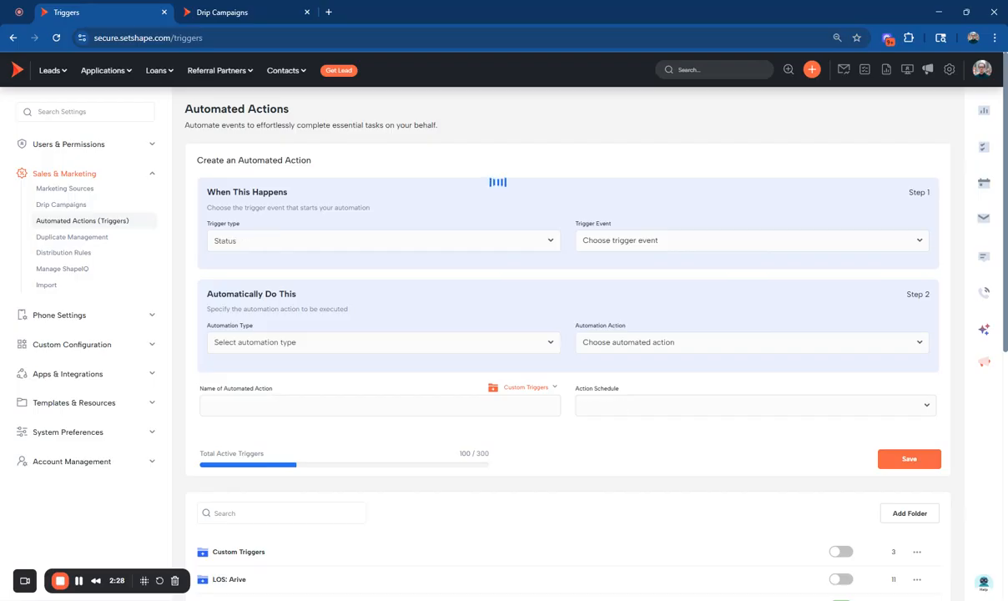
{"action": "left_click", "coordinate": [644, 242]}
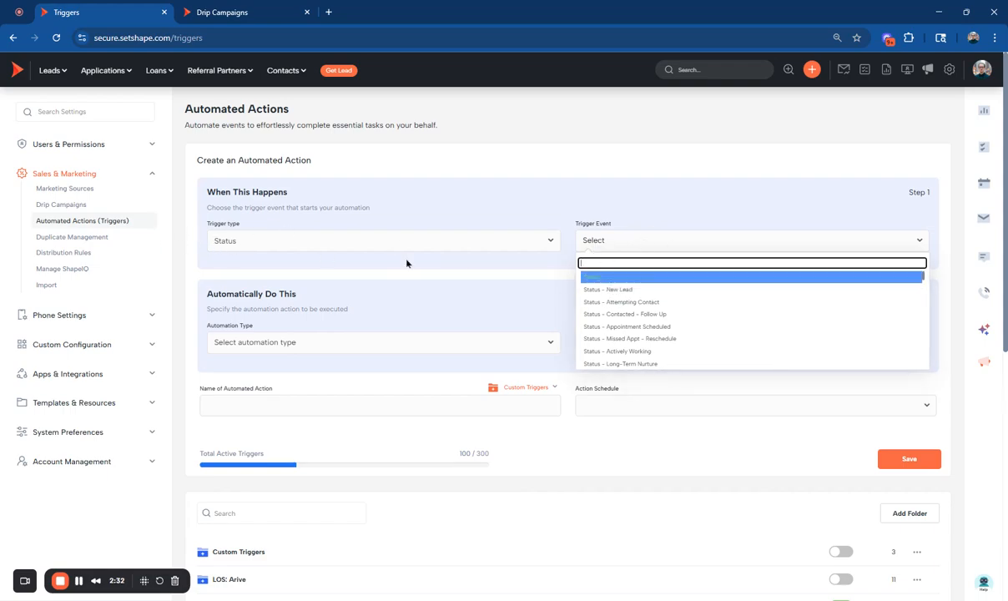
{"action": "key", "text": "Down"}
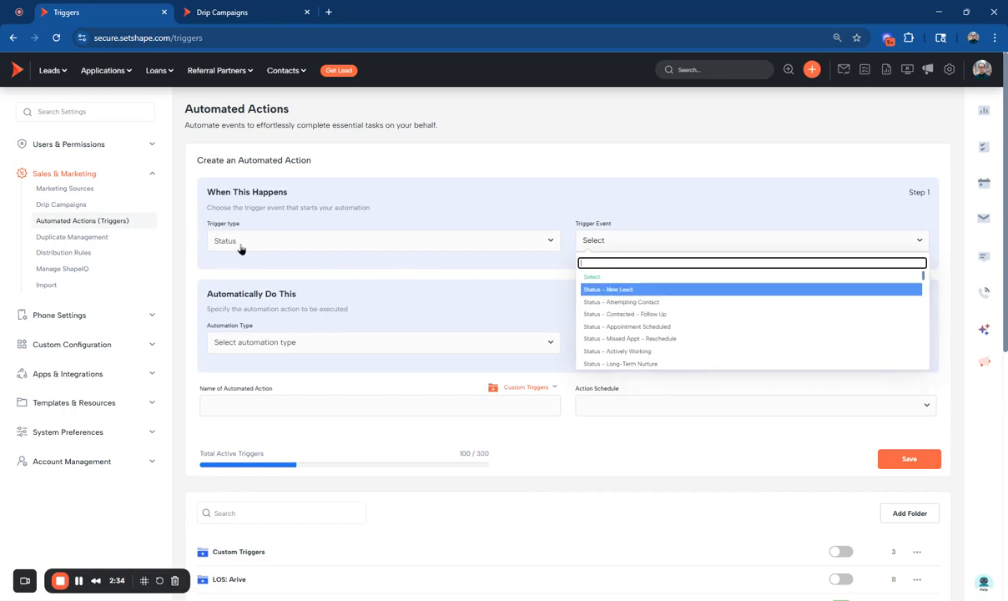
{"action": "scroll", "coordinate": [626, 308], "scroll_direction": "down", "scroll_amount": 3}
{"action": "scroll", "coordinate": [628, 308], "scroll_direction": "down", "scroll_amount": 5}
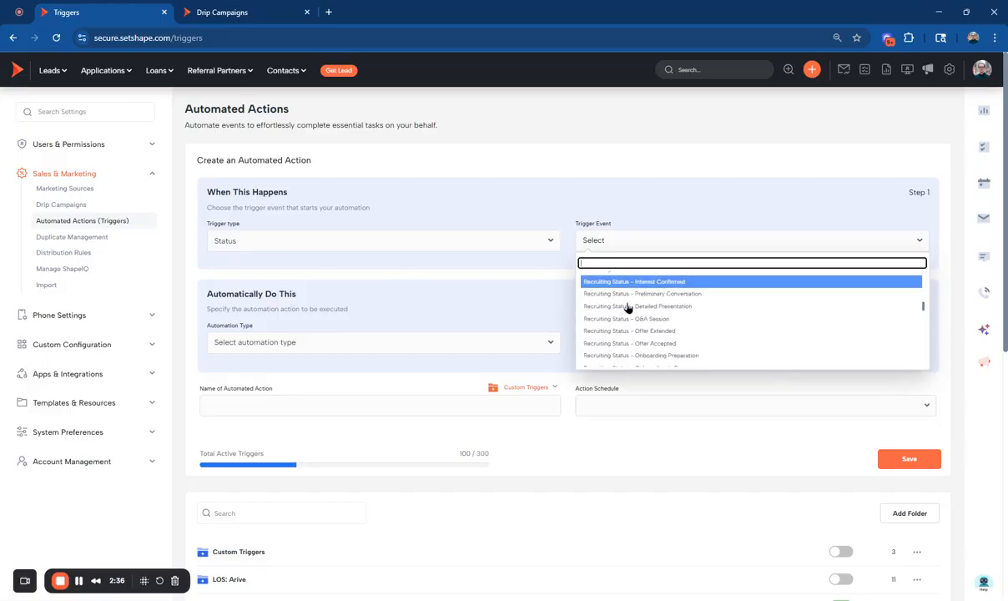
{"action": "scroll", "coordinate": [621, 302], "scroll_direction": "up", "scroll_amount": 5}
{"action": "scroll", "coordinate": [622, 302], "scroll_direction": "up", "scroll_amount": 8}
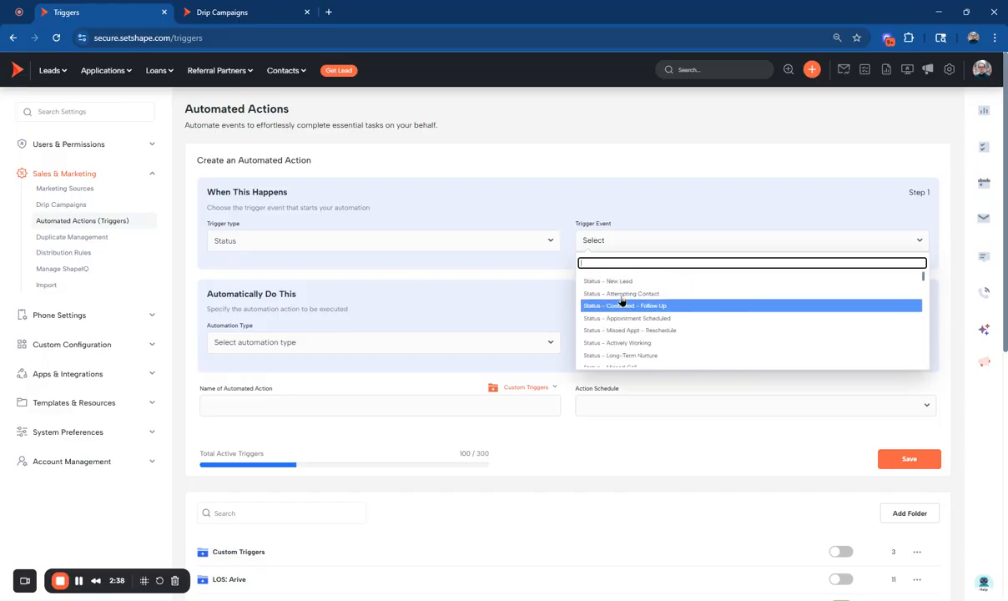
{"action": "left_click", "coordinate": [611, 292]}
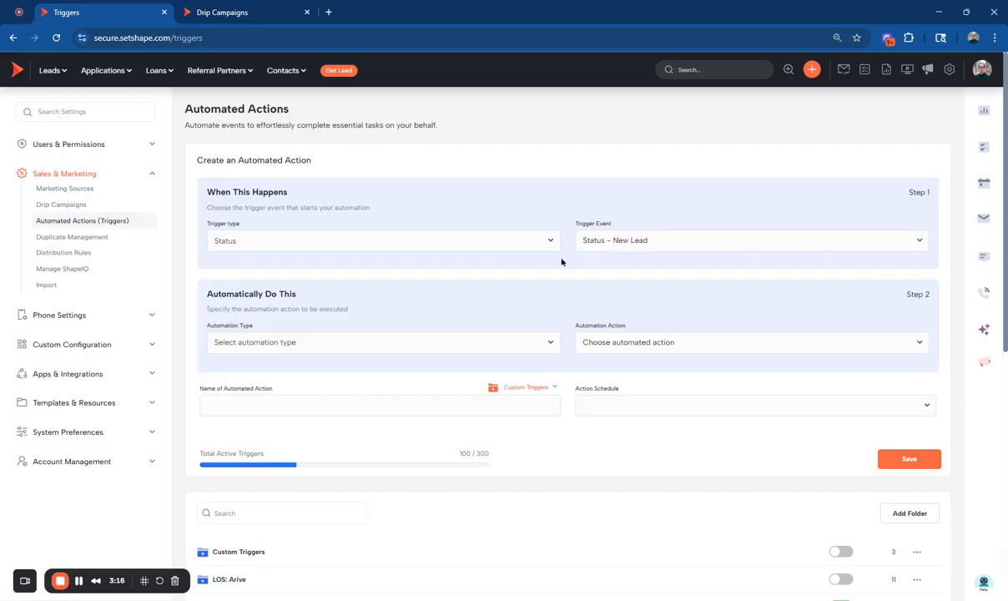
- Set the automation type to Send an Email, search the templates for "welcome", and choose Welcome: Consultation as the automation action
{"action": "left_click", "coordinate": [334, 342]}
{"action": "left_click", "coordinate": [247, 365]}
{"action": "left_click", "coordinate": [634, 342]}
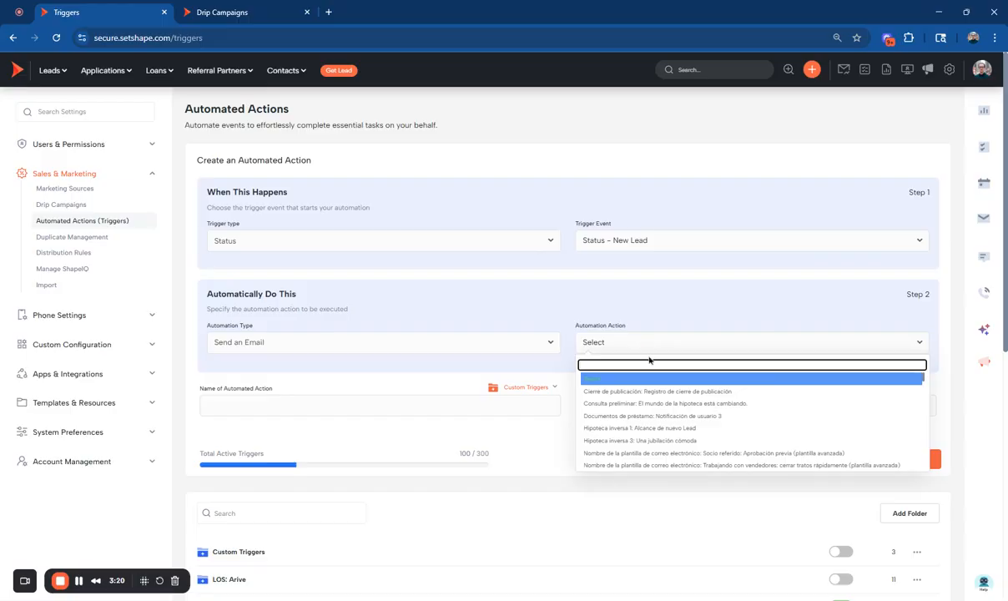
{"action": "scroll", "coordinate": [656, 417], "scroll_direction": "down", "scroll_amount": 10}
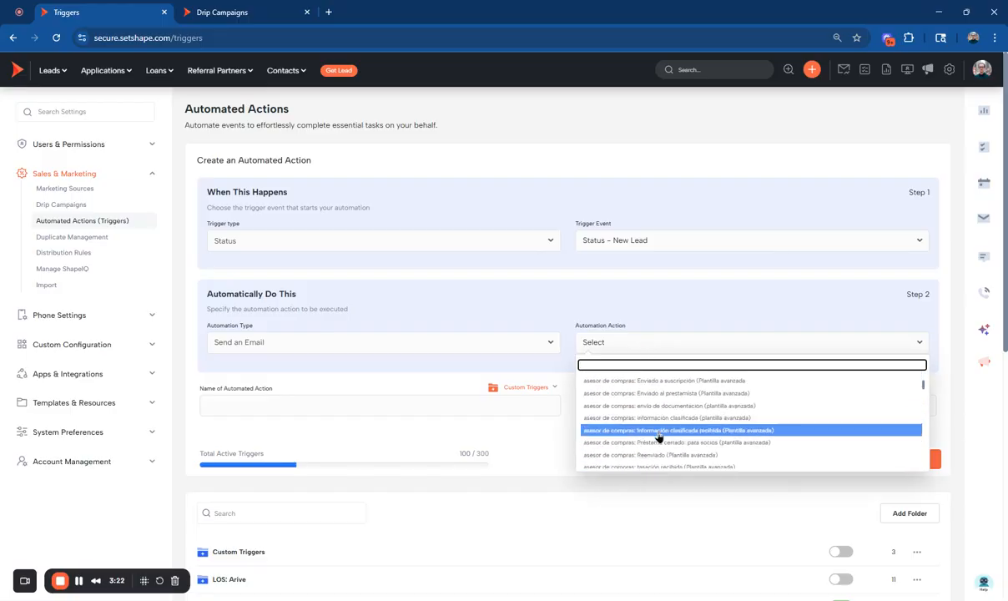
{"action": "scroll", "coordinate": [655, 425], "scroll_direction": "up", "scroll_amount": 10}
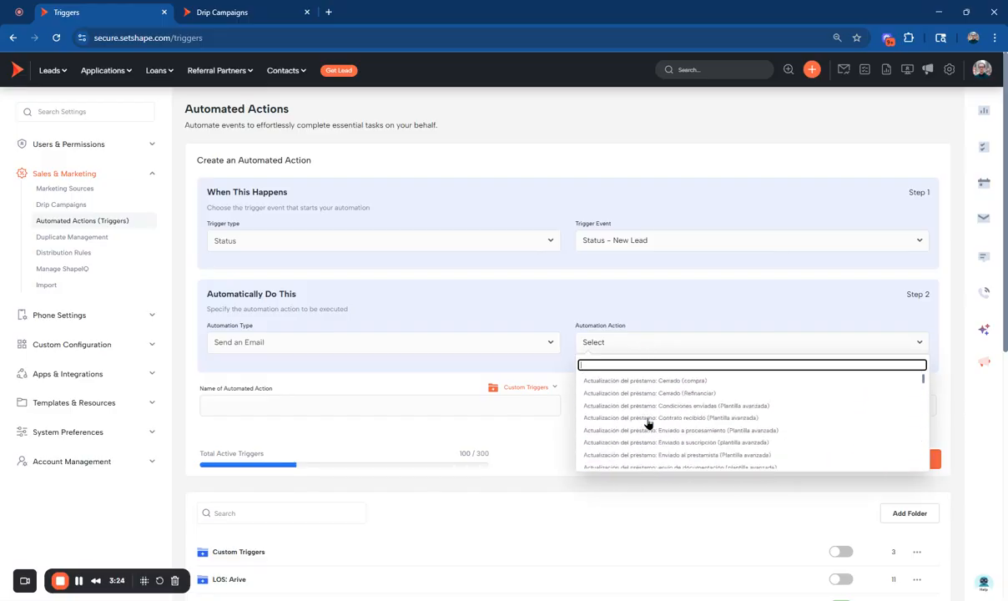
{"action": "scroll", "coordinate": [612, 382], "scroll_direction": "down", "scroll_amount": 5}
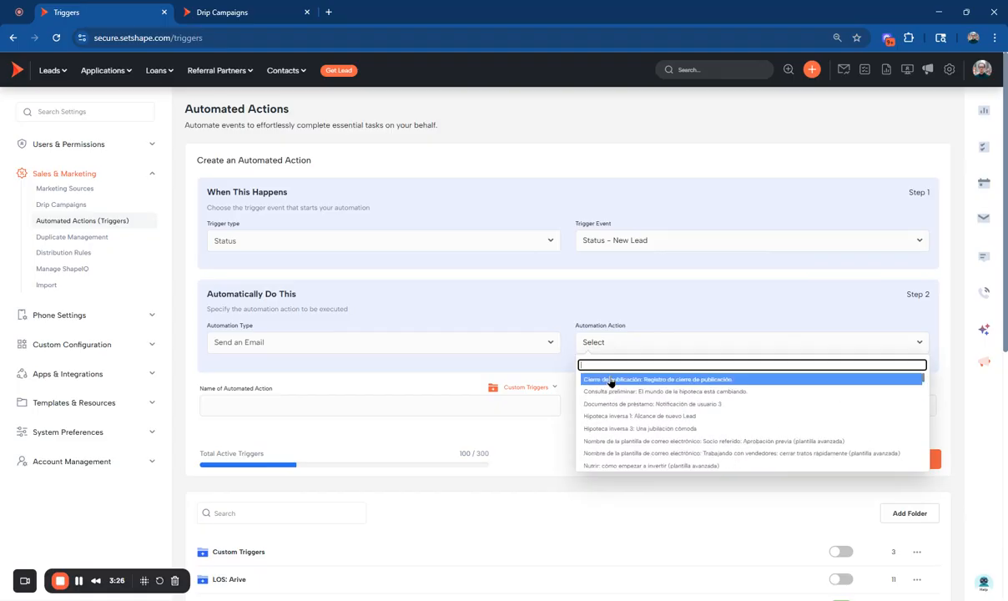
{"action": "type", "text": "welcome"}
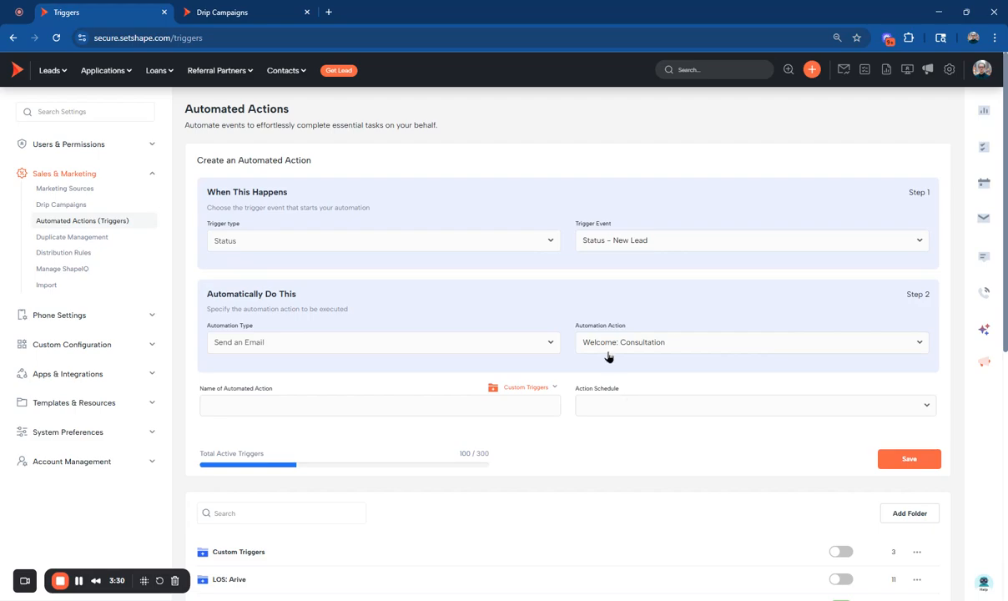
- Name the automated action "Status Automation"
{"action": "left_click", "coordinate": [242, 404]}
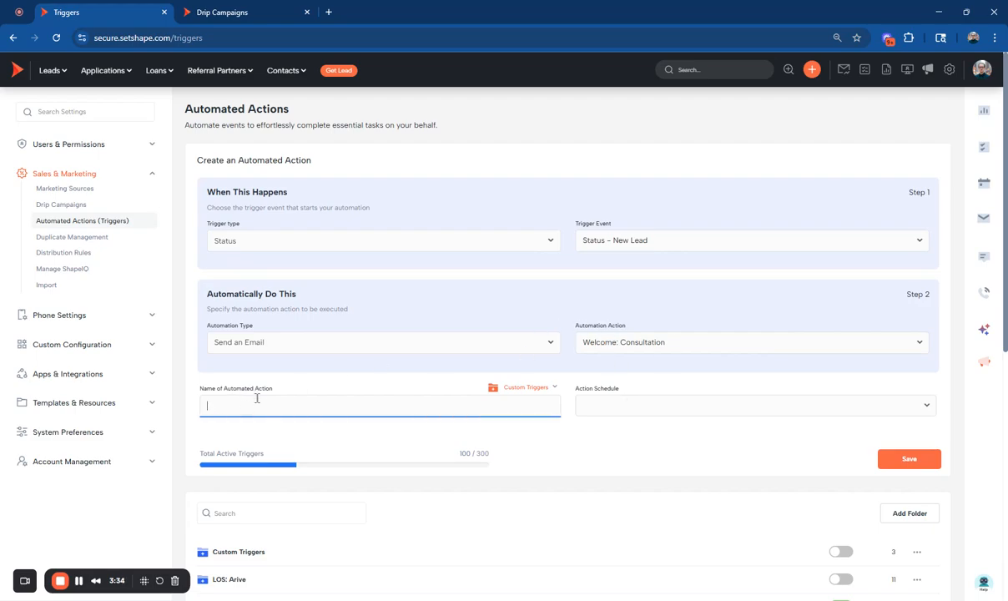
{"action": "type", "text": "Status Automation"}
- Try the Specific Time option for the action schedule
{"action": "left_click", "coordinate": [620, 408]}
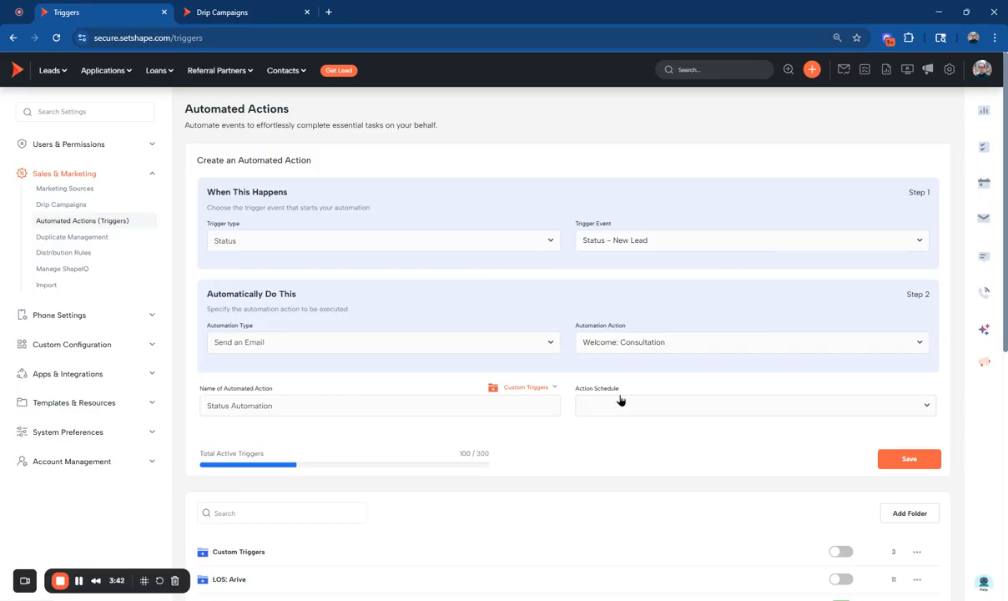
{"action": "left_click", "coordinate": [602, 384]}
{"action": "left_click_drag", "start_coordinate": [601, 397], "coordinate": [604, 397]}
{"action": "left_click", "coordinate": [601, 404]}
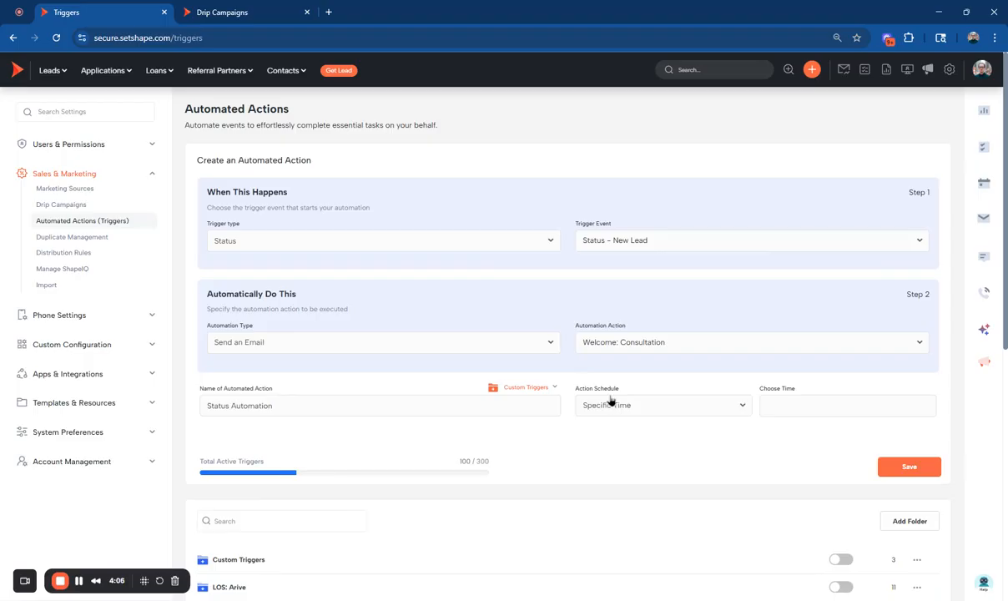
- Set the action schedule to Immediately and save the automated action
{"action": "left_click", "coordinate": [611, 401]}
{"action": "left_click", "coordinate": [608, 192]}
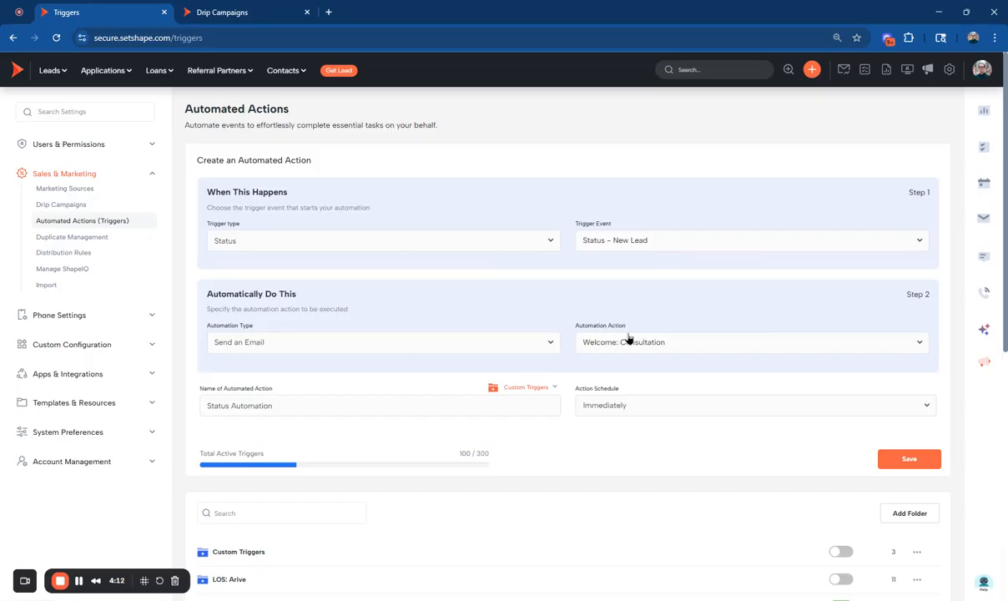
{"action": "left_click", "coordinate": [915, 462]}
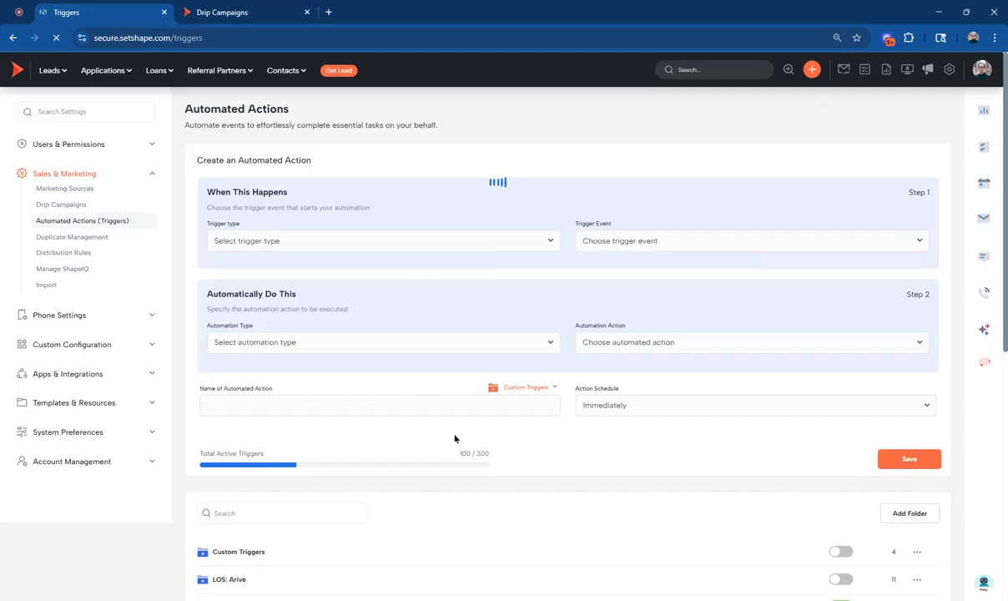
- Look through the folders in which a new automated action can be saved, leaving Custom Triggers chosen
{"action": "scroll", "coordinate": [455, 436], "scroll_direction": "down", "scroll_amount": 1}
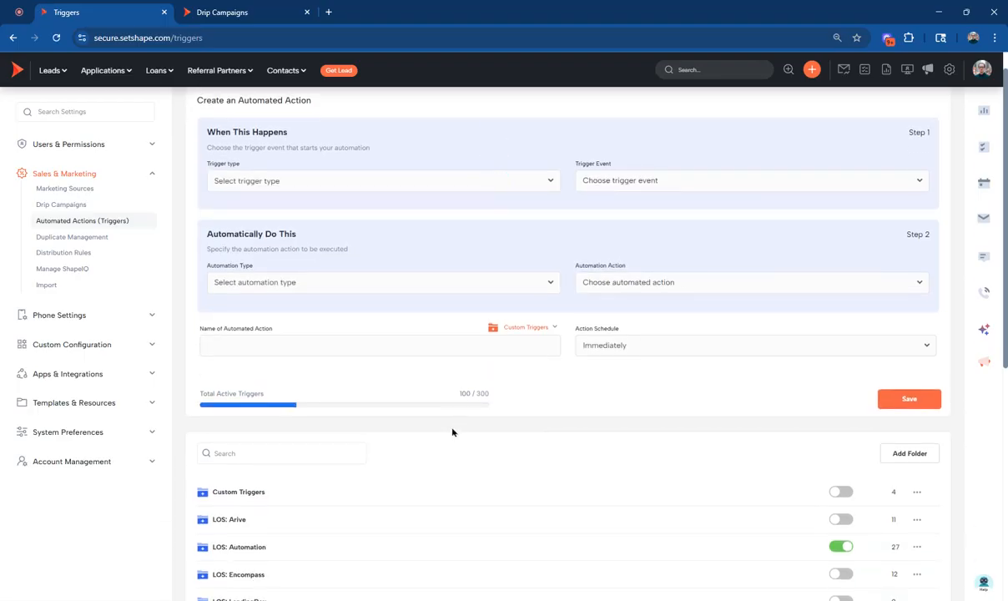
{"action": "left_click", "coordinate": [531, 328]}
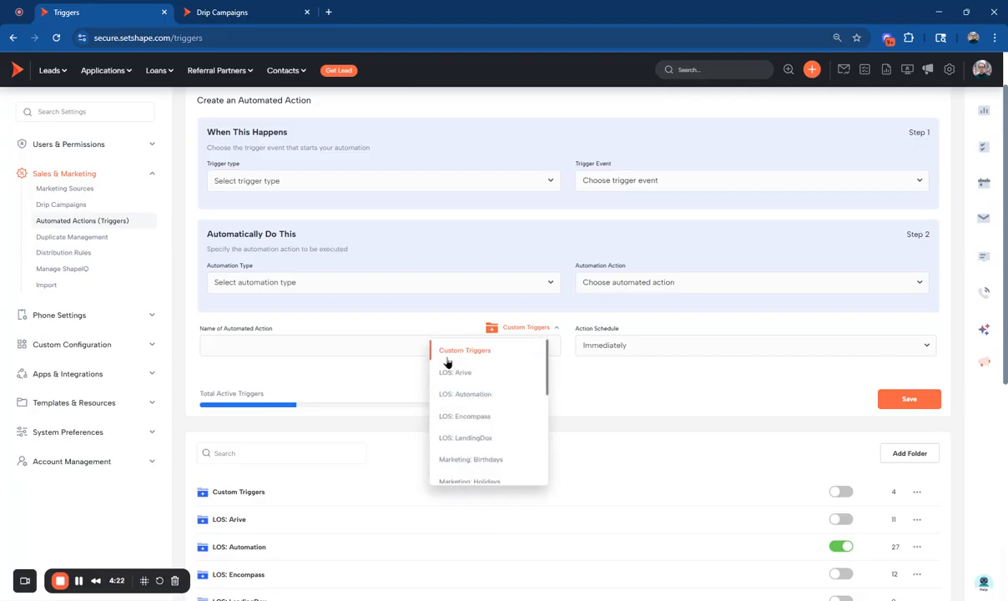
{"action": "scroll", "coordinate": [470, 401], "scroll_direction": "down", "scroll_amount": 5}
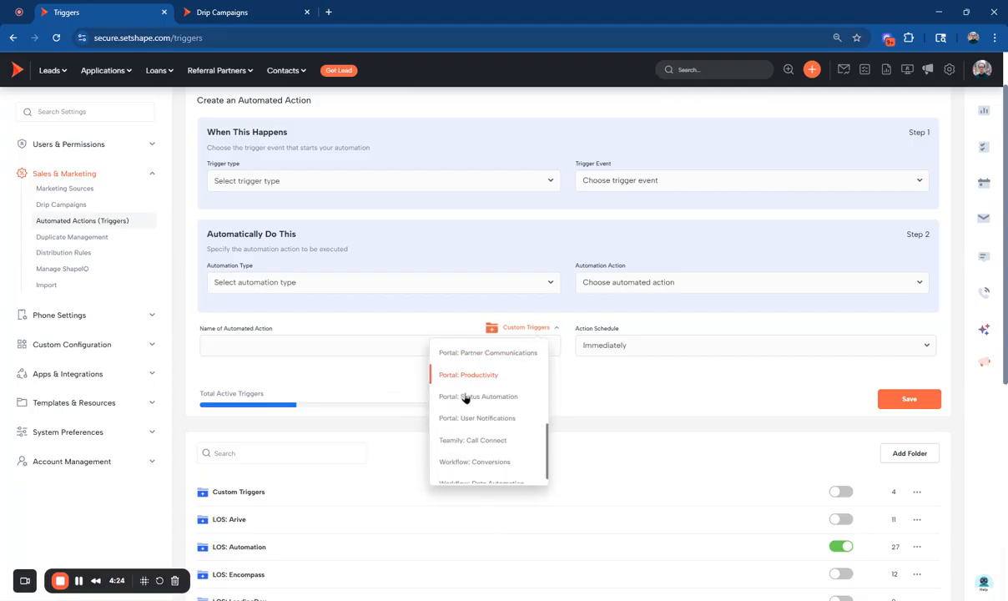
{"action": "left_click", "coordinate": [381, 383]}
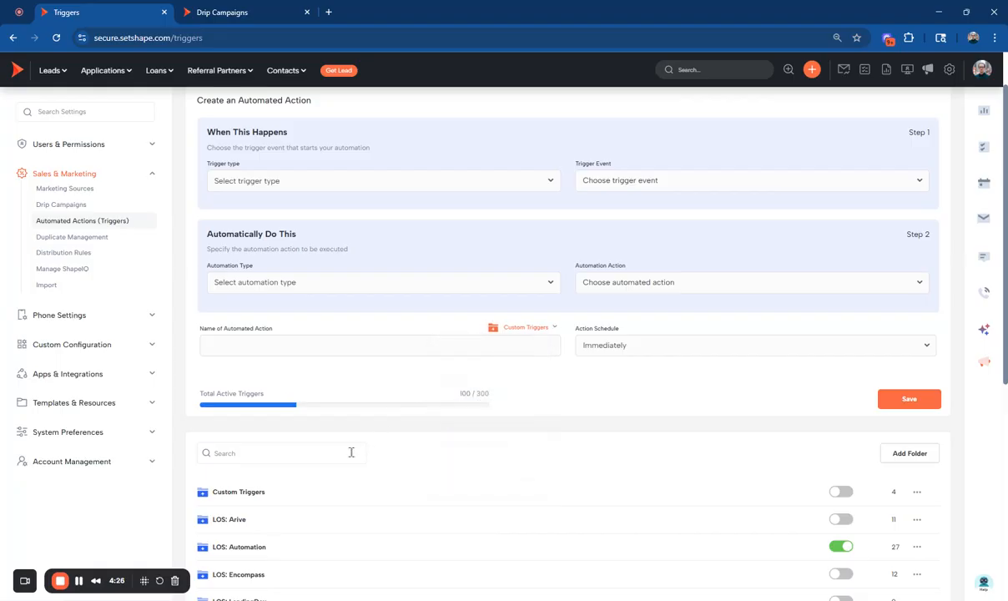
- Expand the Custom Triggers folder, select the Status Automation action and browse the folders it can be added to
{"action": "left_click", "coordinate": [230, 492]}
{"action": "scroll", "coordinate": [320, 445], "scroll_direction": "down", "scroll_amount": 3}
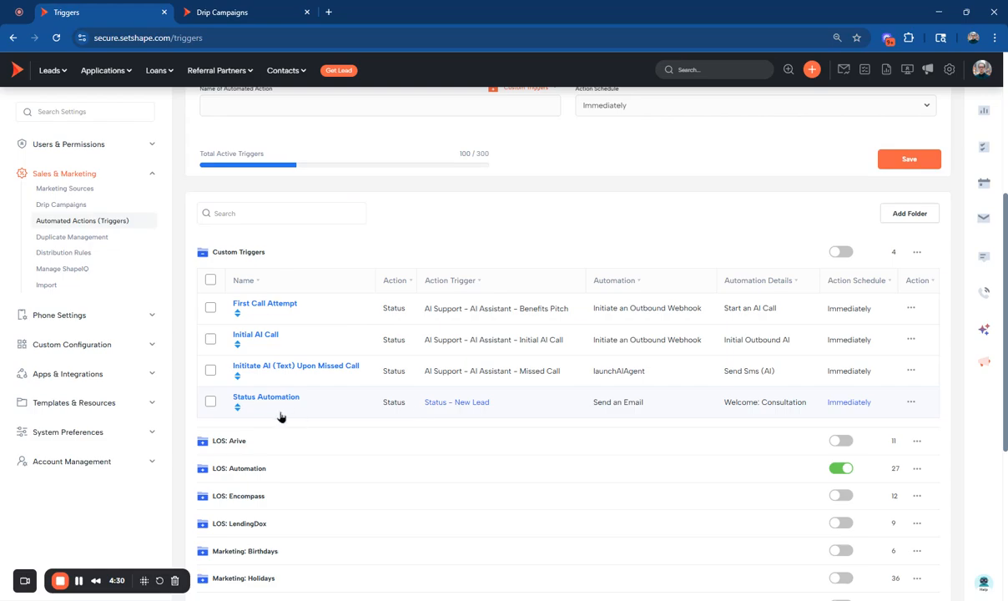
{"action": "left_click", "coordinate": [214, 401]}
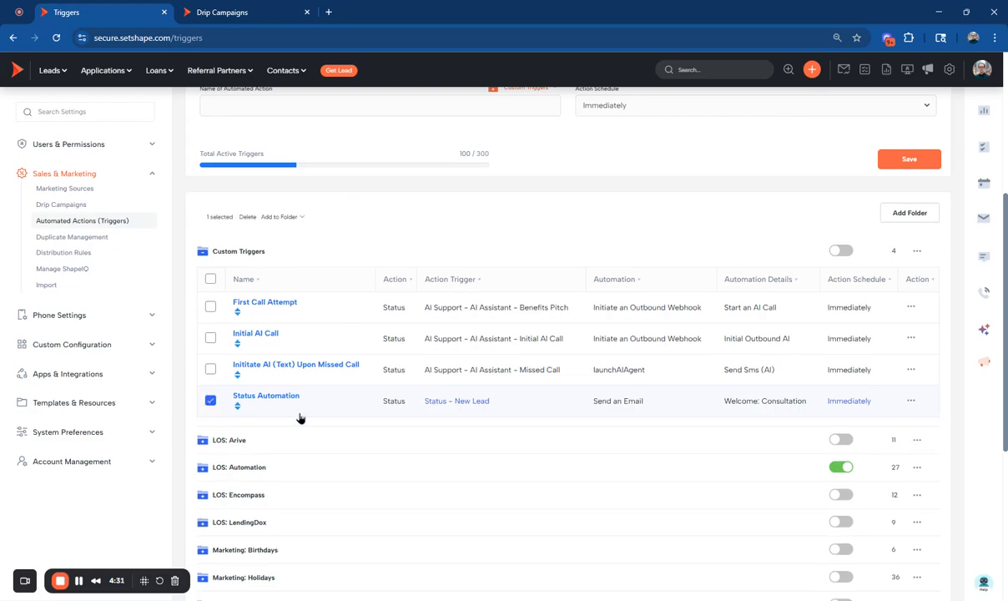
{"action": "left_click", "coordinate": [286, 218]}
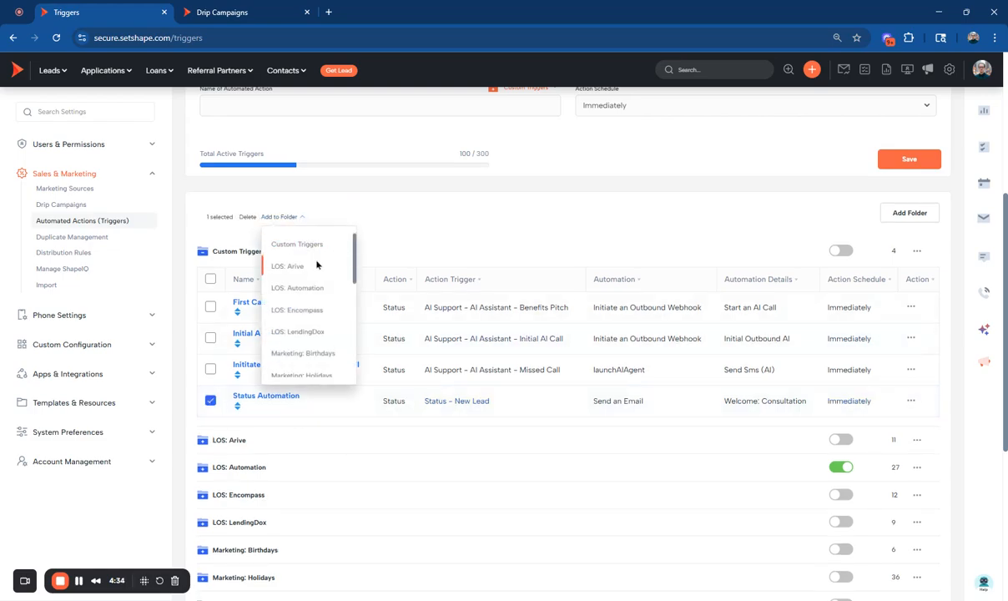
{"action": "scroll", "coordinate": [304, 380], "scroll_direction": "down", "scroll_amount": 2}
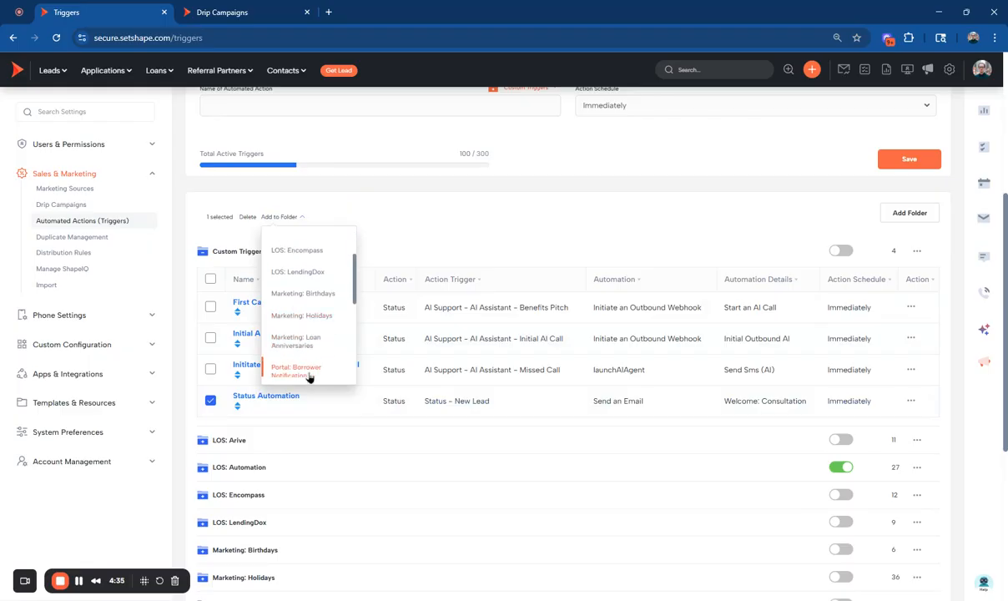
{"action": "left_click", "coordinate": [190, 312]}
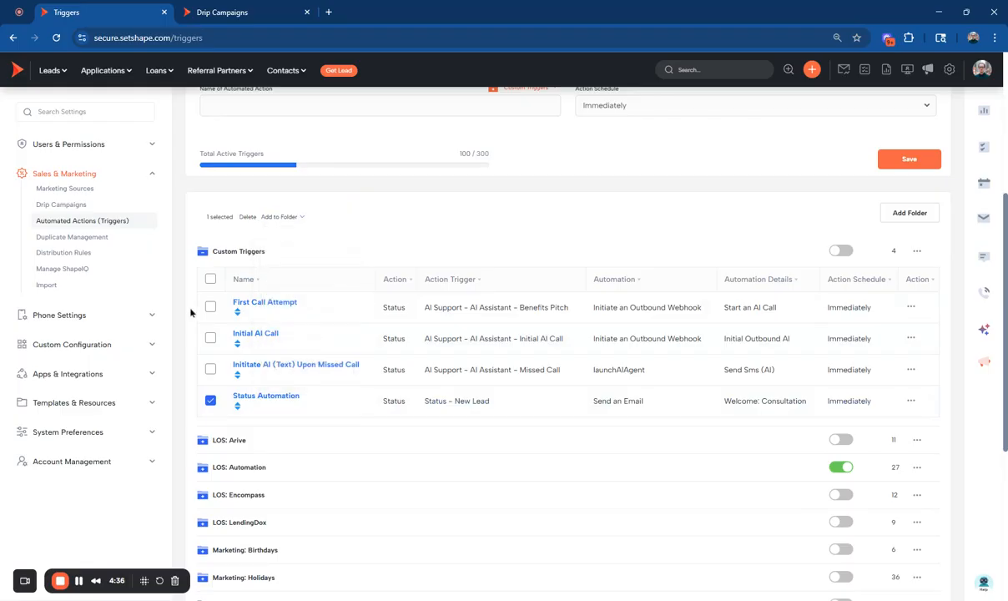
- Delete the selected Status Automation action from the Custom Triggers folder
{"action": "left_click", "coordinate": [248, 218]}
{"action": "scroll", "coordinate": [575, 284], "scroll_direction": "down", "scroll_amount": 3}
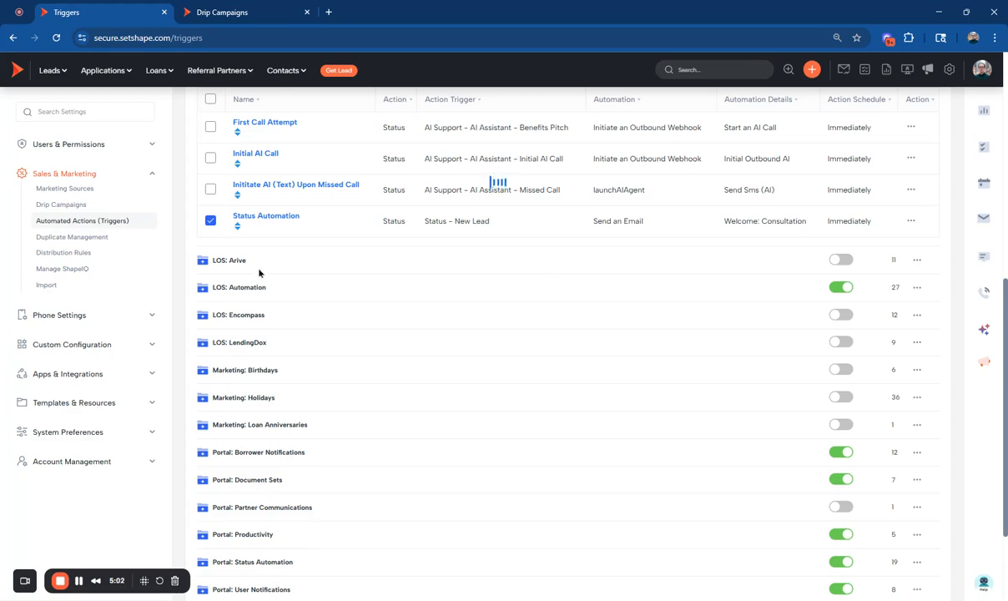
{"action": "scroll", "coordinate": [261, 274], "scroll_direction": "down", "scroll_amount": 2}
{"action": "scroll", "coordinate": [263, 272], "scroll_direction": "up", "scroll_amount": 3}
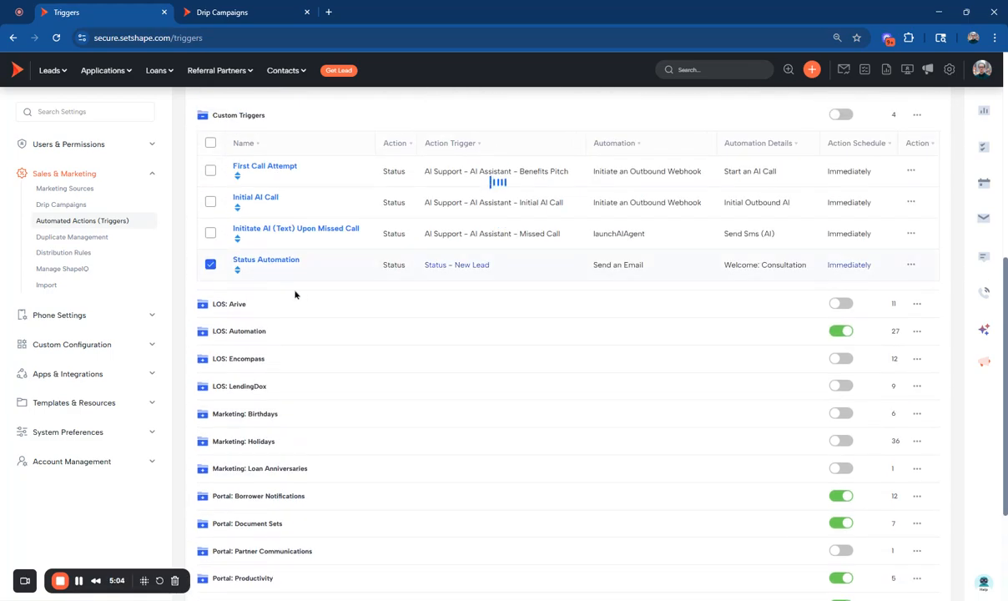
- Expand the Marketing: Birthdays and Marketing: Holidays folders to view their prebuilt automated actions
{"action": "left_click", "coordinate": [250, 413]}
{"action": "scroll", "coordinate": [349, 413], "scroll_direction": "down", "scroll_amount": 3}
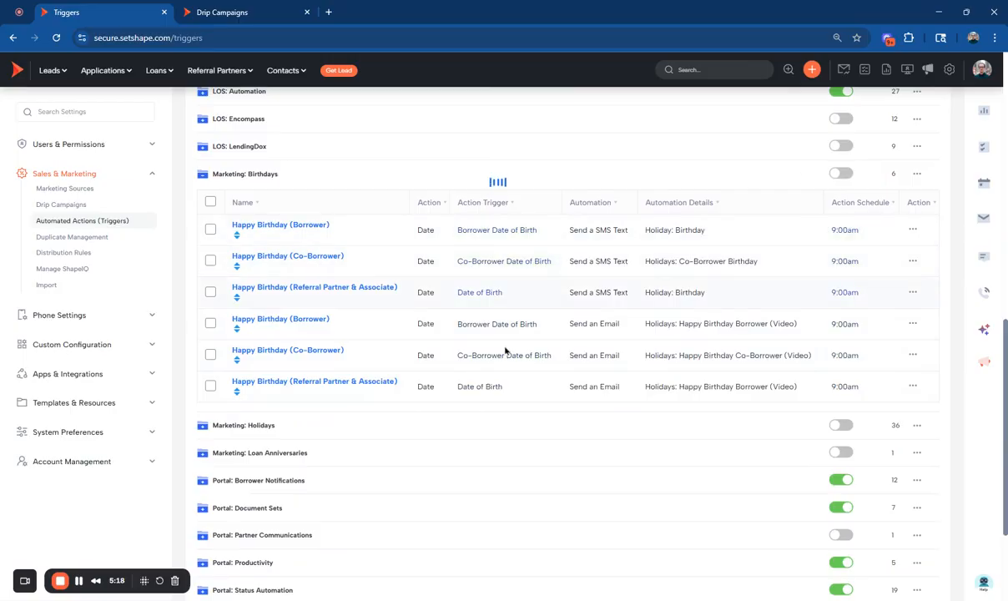
{"action": "left_click", "coordinate": [205, 421]}
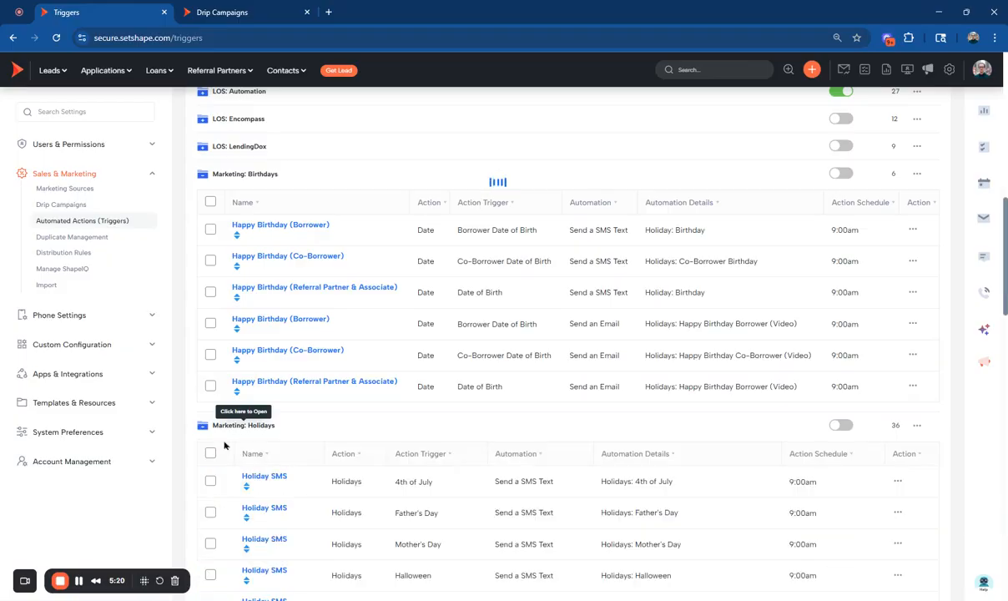
- Open the Happy Birthday (Borrower) SMS action that uses Holiday: Birthday for editing and examine its template preview text
{"action": "left_click", "coordinate": [912, 235]}
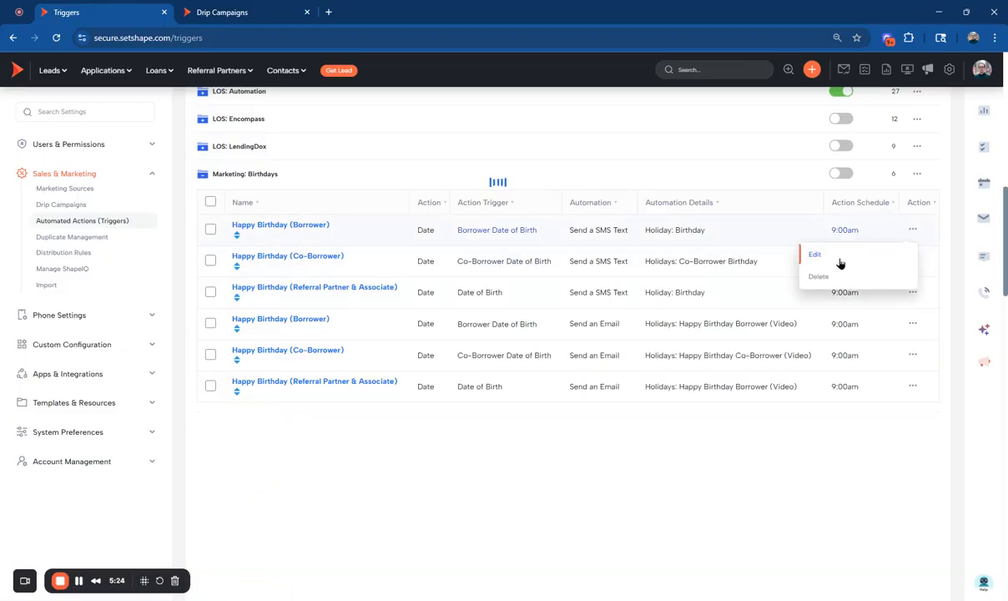
{"action": "left_click", "coordinate": [789, 252]}
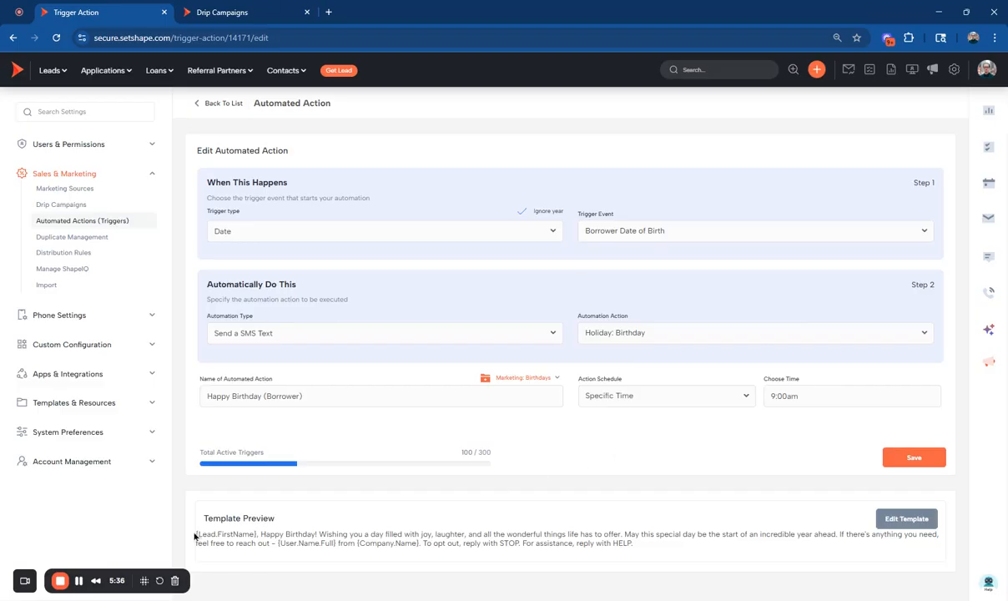
{"action": "left_click_drag", "start_coordinate": [195, 535], "coordinate": [710, 552]}
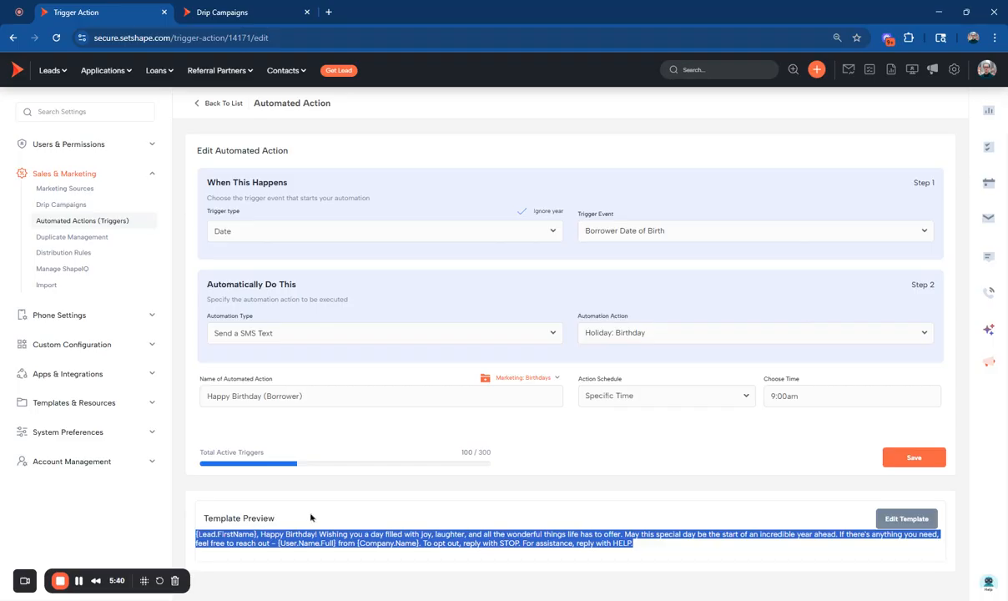
{"action": "left_click", "coordinate": [238, 492]}
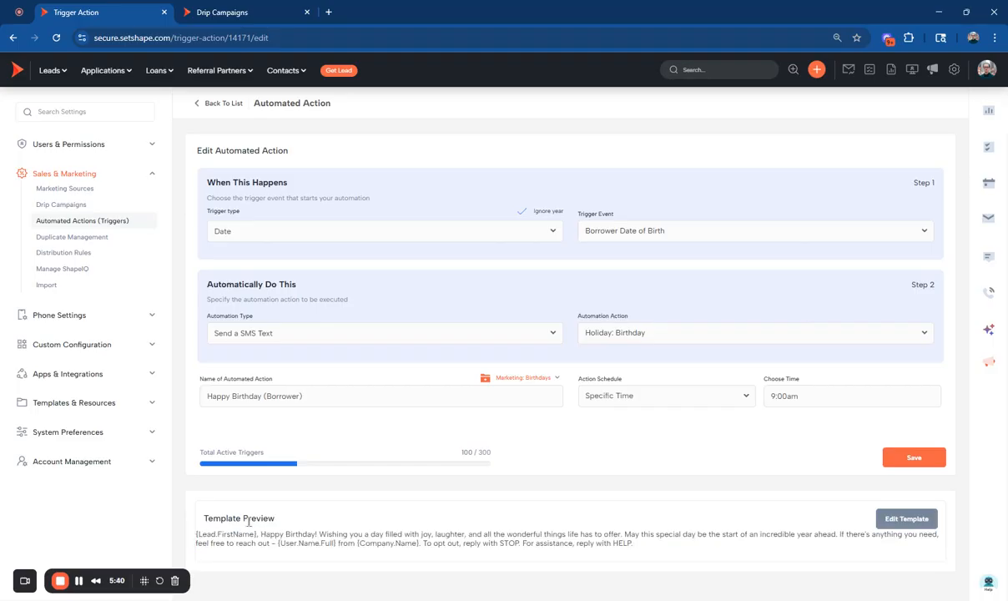
- Open the Holiday: Birthday text template for editing, look at its message, and return to the Trigger Action page
{"action": "left_click", "coordinate": [900, 519]}
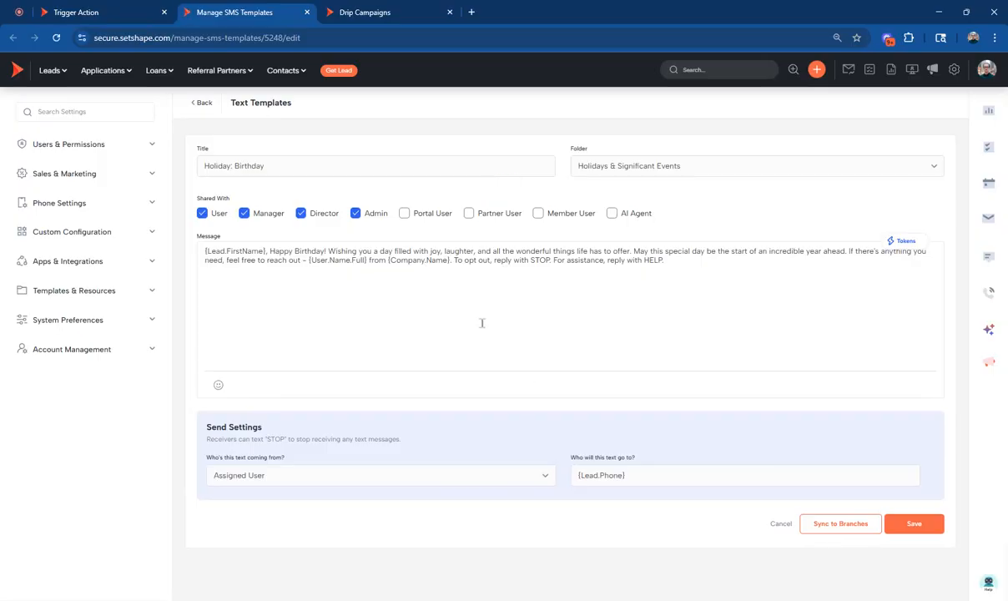
{"action": "left_click", "coordinate": [425, 261]}
{"action": "left_click", "coordinate": [101, 11]}
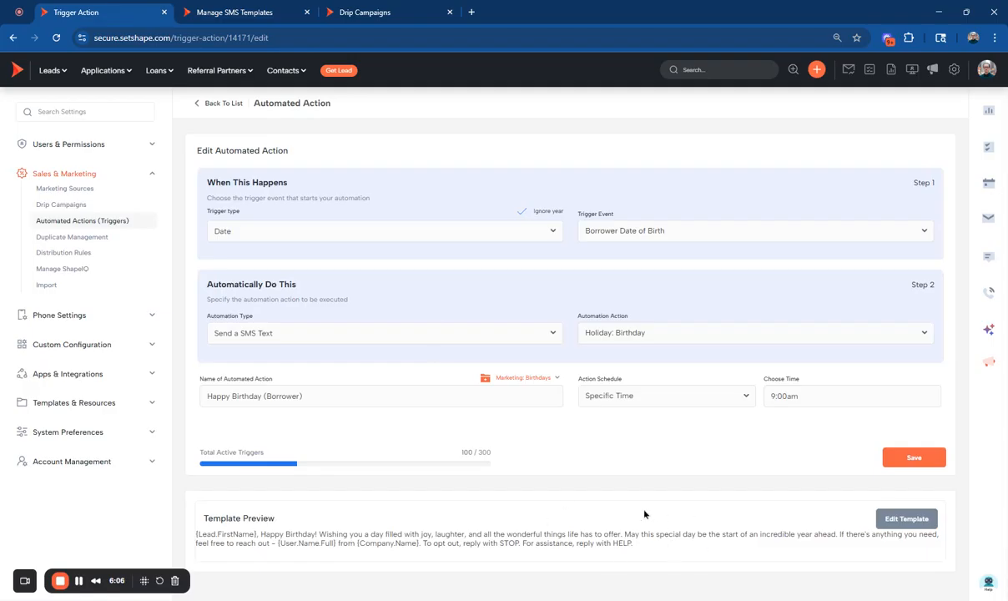